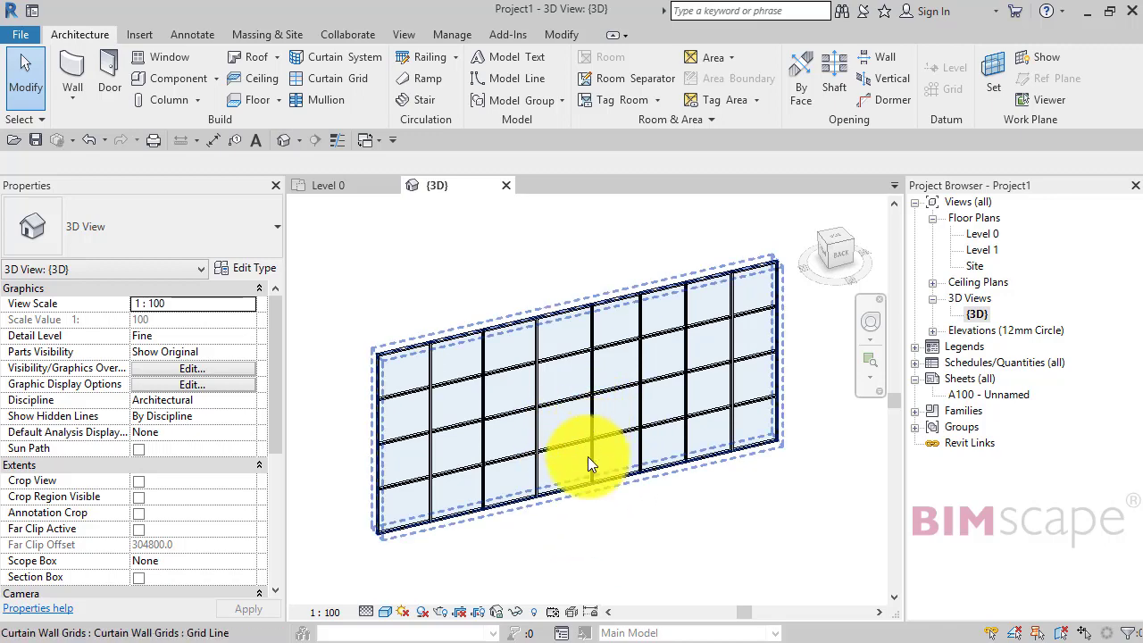
Zoom in and orbit toward the wall's left end, pre-highlighting a single glazed panel and then the whole wall.
{"action": "middle_click_drag", "start_coordinate": [650, 517], "coordinate": [653, 520]}
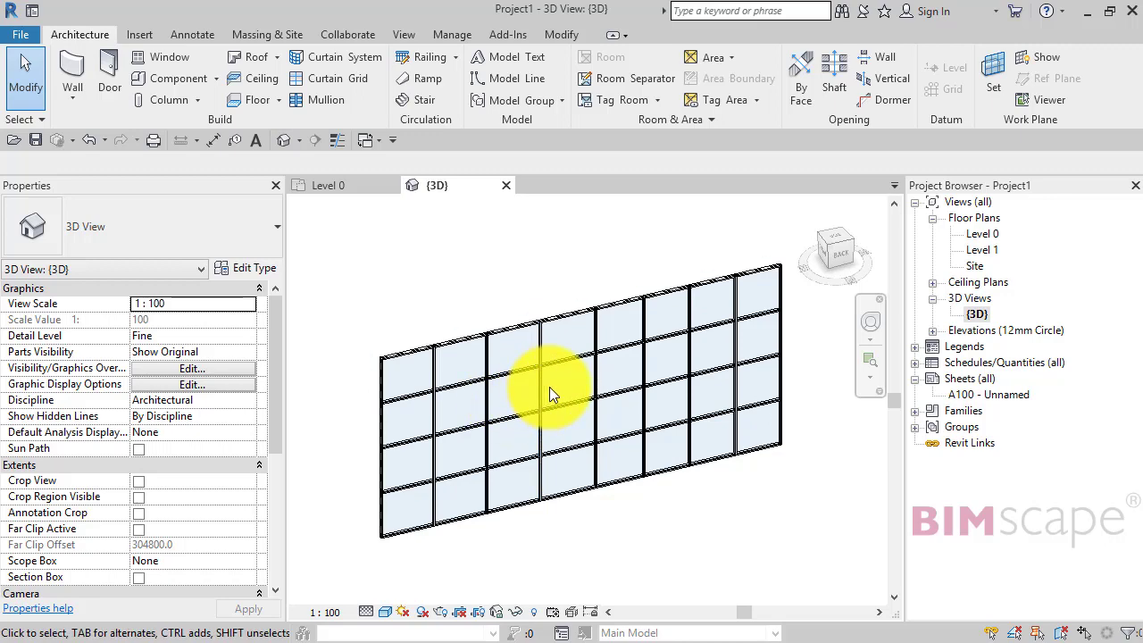
{"action": "scroll", "coordinate": [536, 462], "scroll_direction": "up", "scroll_amount": 8}
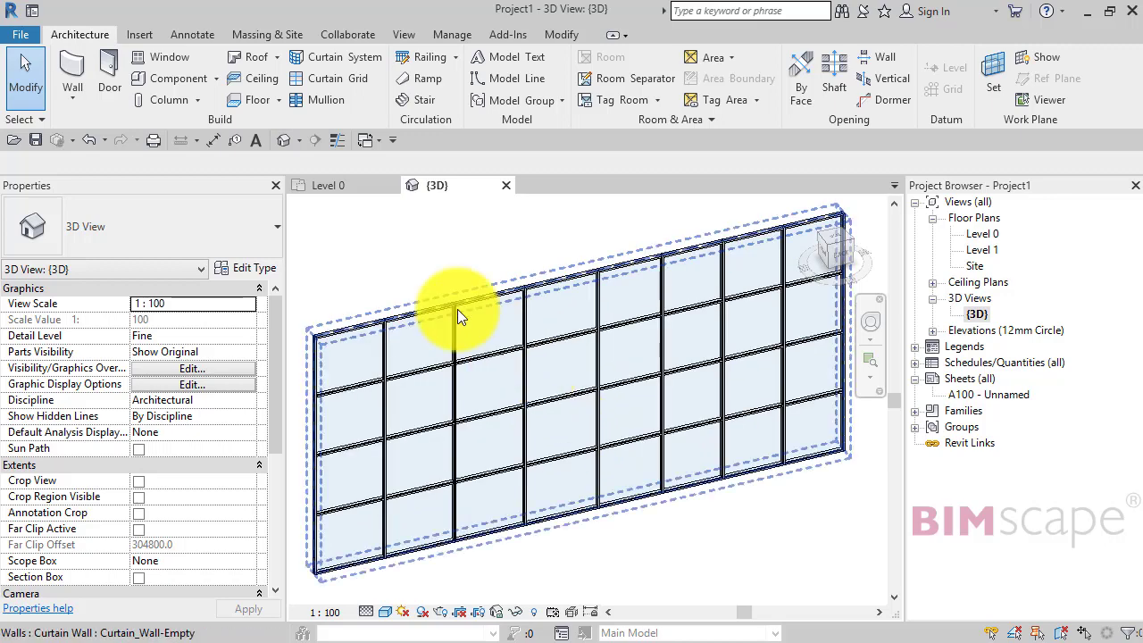
{"action": "middle_click_drag", "start_coordinate": [413, 400], "coordinate": [499, 364], "text": "shift"}
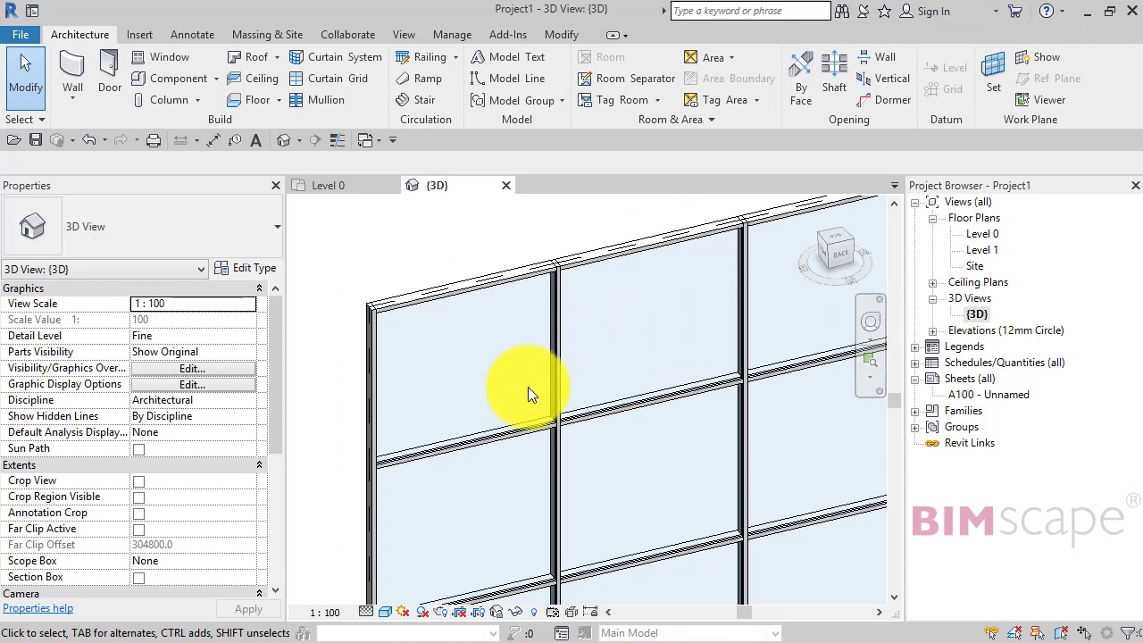
{"action": "key", "text": "Tab"}
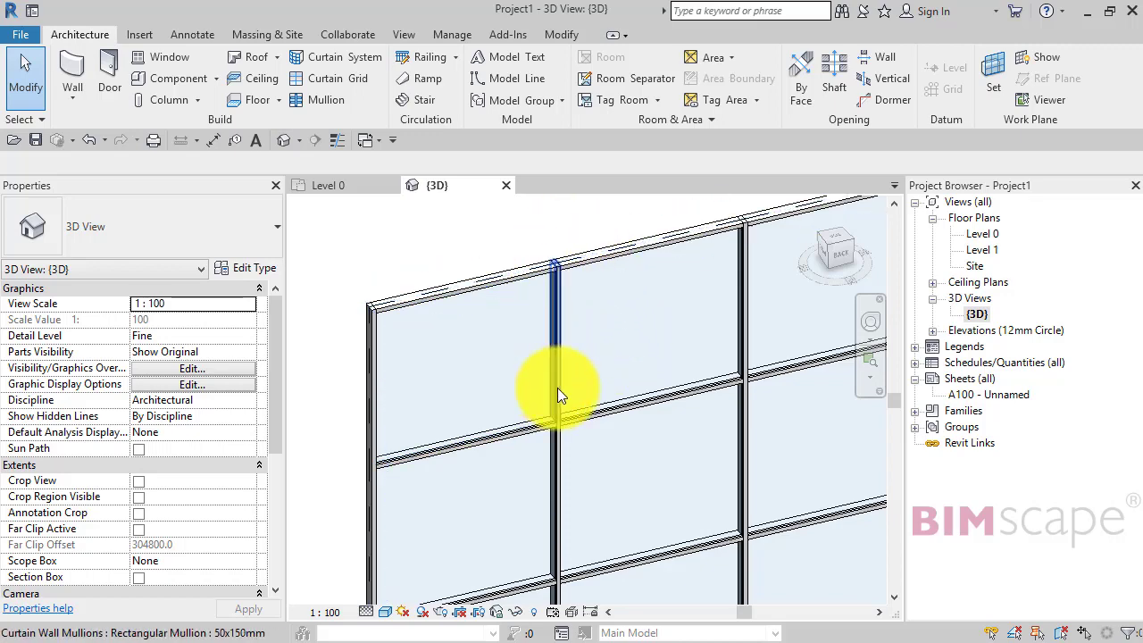
{"action": "key", "text": "Tab"}
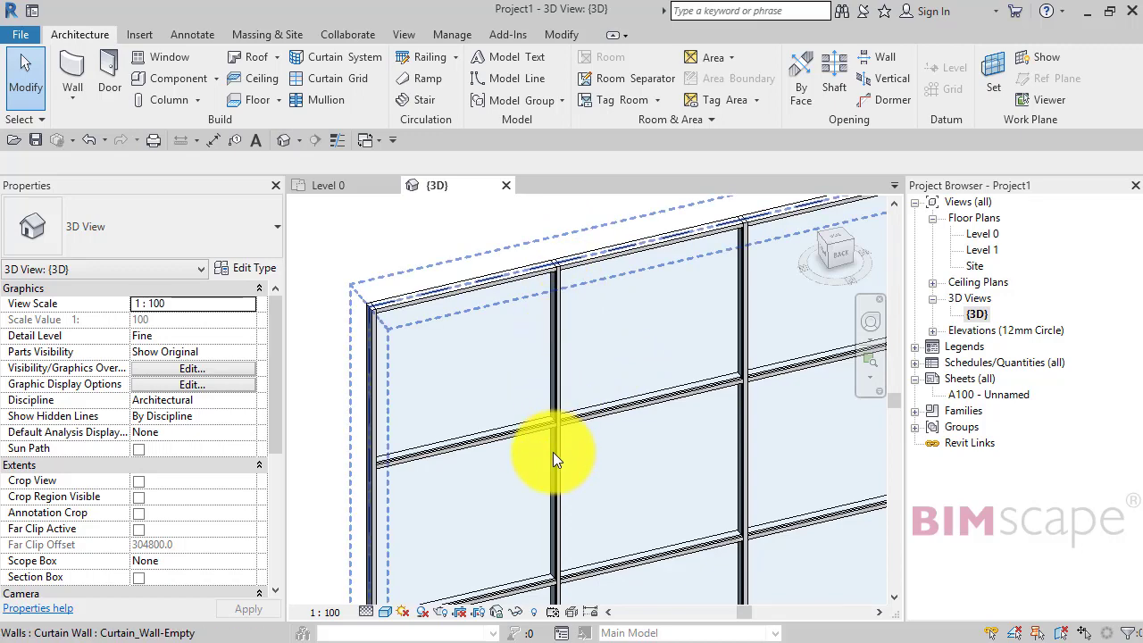
{"action": "scroll", "coordinate": [625, 418], "scroll_direction": "down", "scroll_amount": 2}
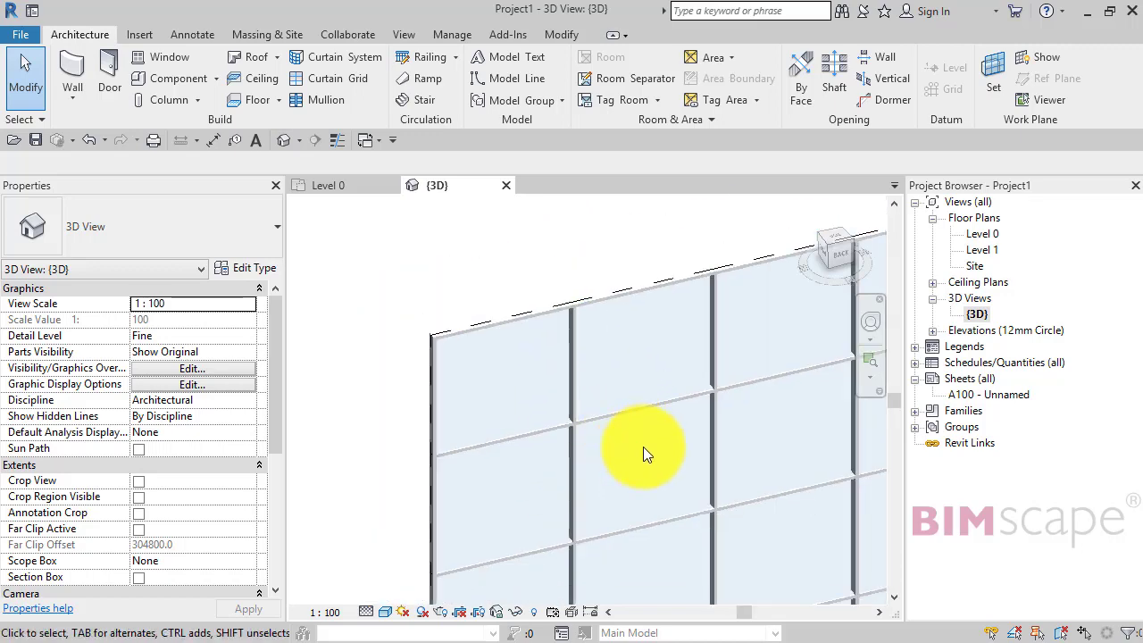
Centre the view on the vertical mullion between the two target panels and pre-highlight it.
{"action": "middle_click_drag", "start_coordinate": [644, 447], "coordinate": [515, 330]}
{"action": "scroll", "coordinate": [509, 335], "scroll_direction": "down", "scroll_amount": 2}
{"action": "middle_click_drag", "start_coordinate": [547, 429], "coordinate": [532, 450]}
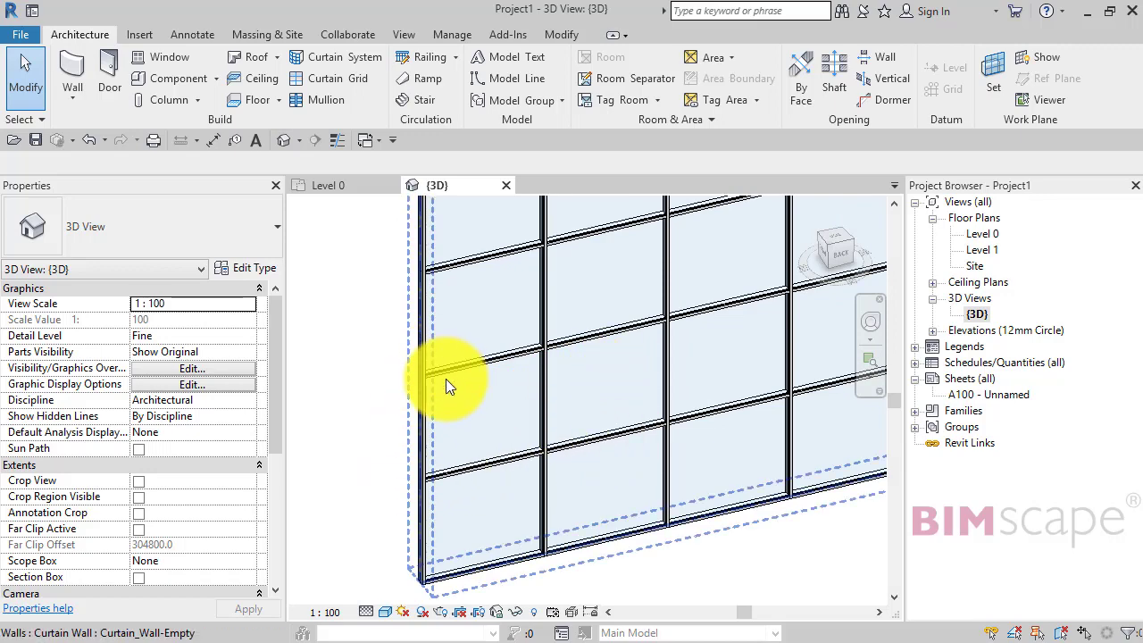
{"action": "scroll", "coordinate": [455, 399], "scroll_direction": "up", "scroll_amount": 3}
{"action": "middle_click_drag", "start_coordinate": [463, 406], "coordinate": [500, 401]}
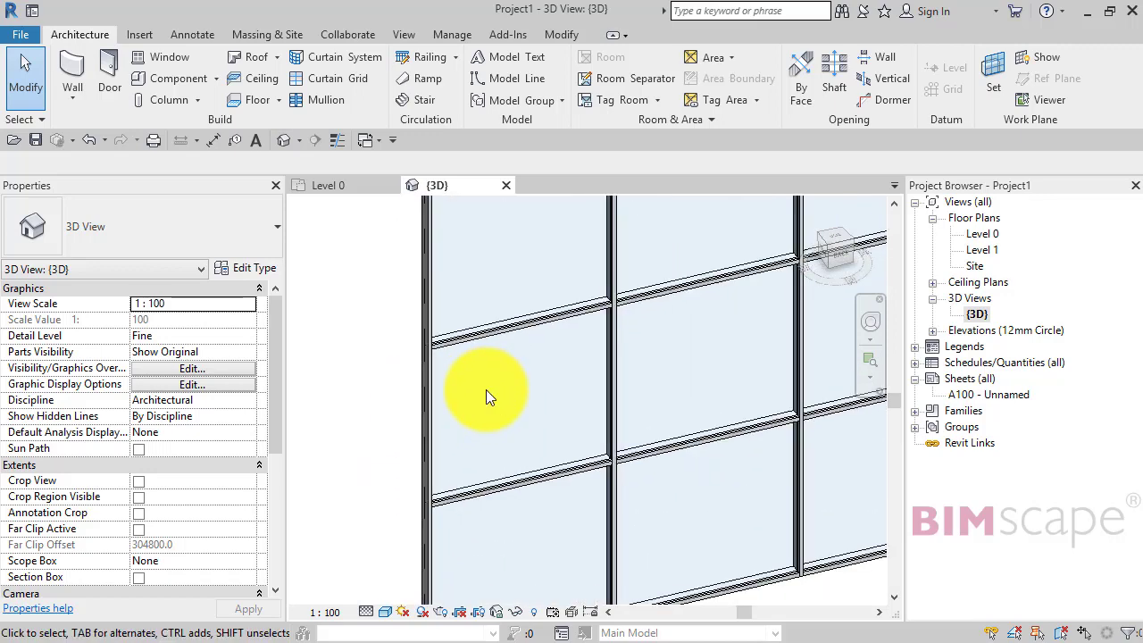
{"action": "key", "text": "Tab"}
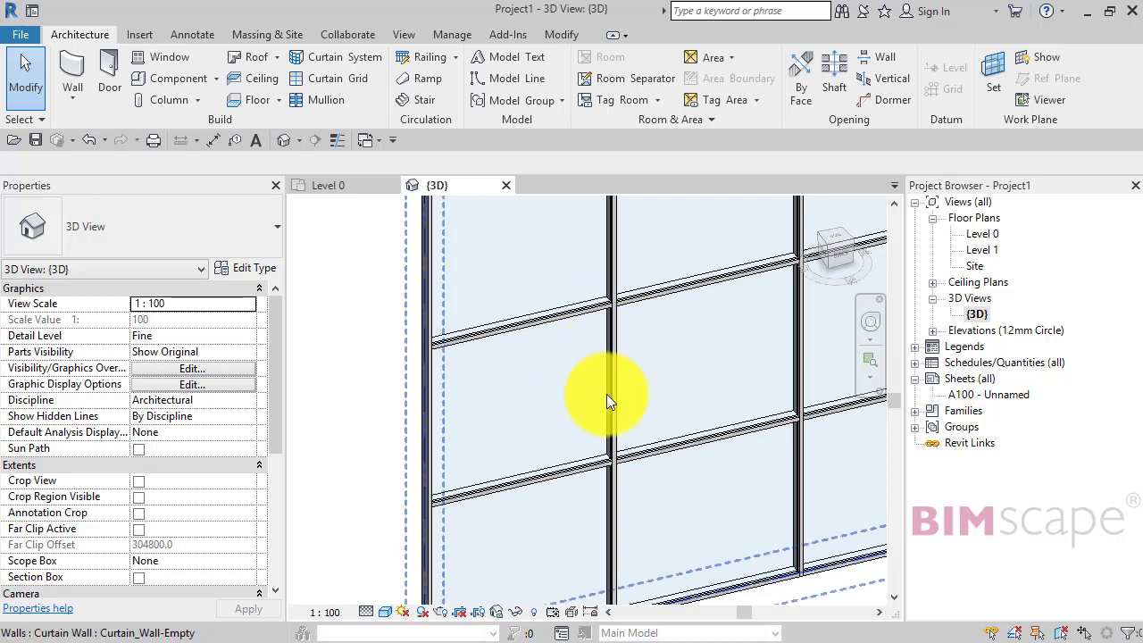
{"action": "key", "text": "Tab"}
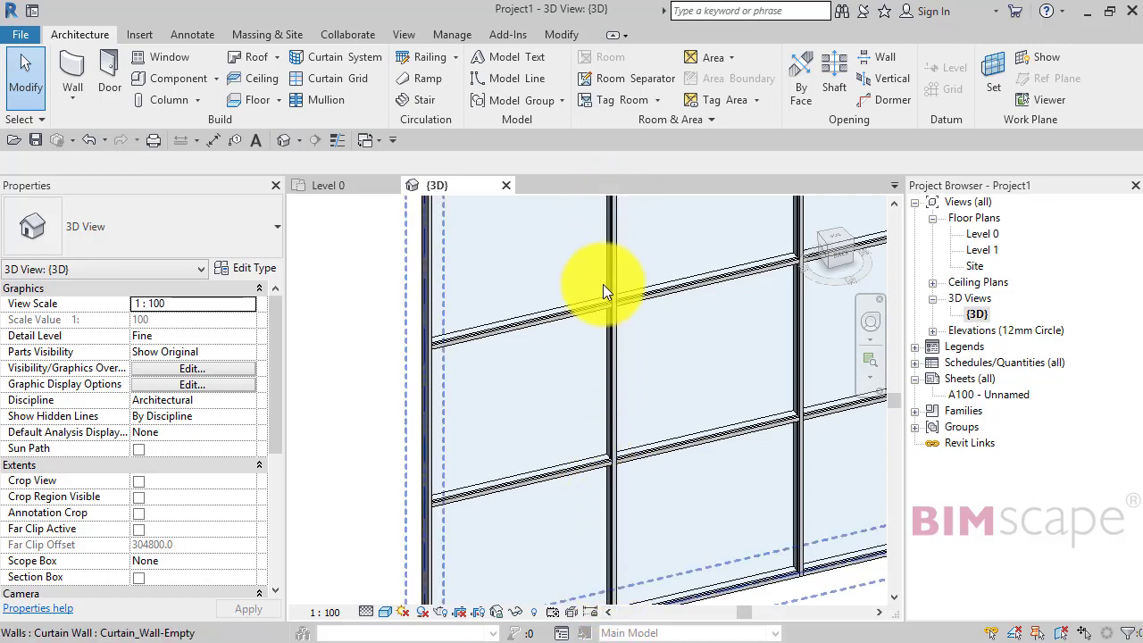
Delete the vertical mullion between the two central panels, leaving its bare grid line.
{"action": "left_click", "coordinate": [612, 364]}
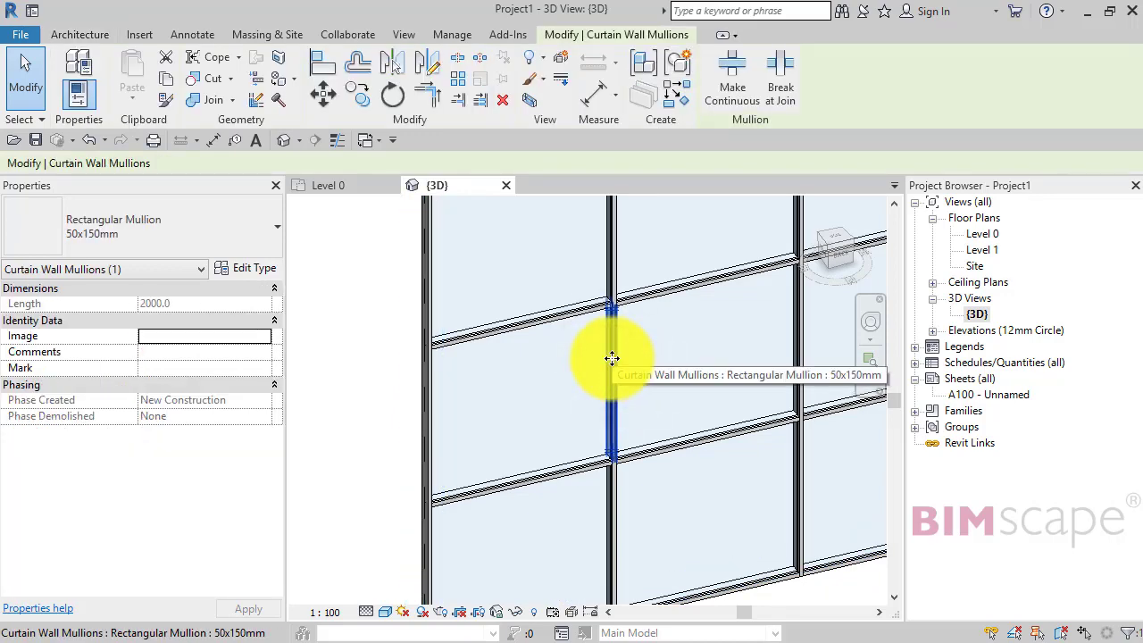
{"action": "key", "text": "Delete"}
{"action": "scroll", "coordinate": [617, 419], "scroll_direction": "down", "scroll_amount": 2}
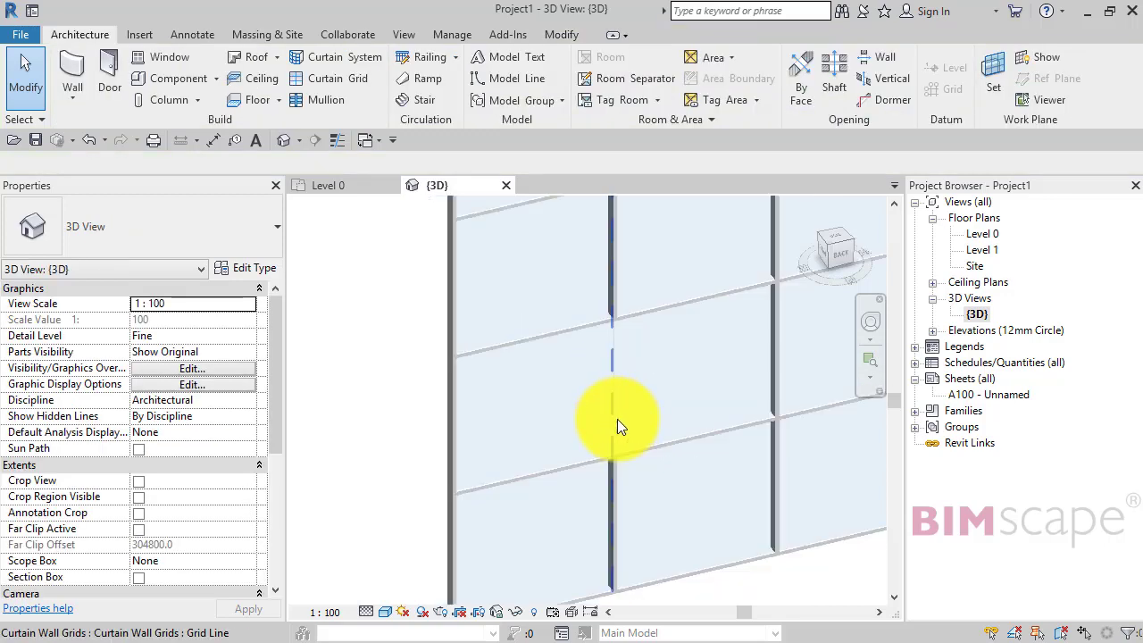
{"action": "middle_click_drag", "start_coordinate": [616, 420], "coordinate": [586, 437]}
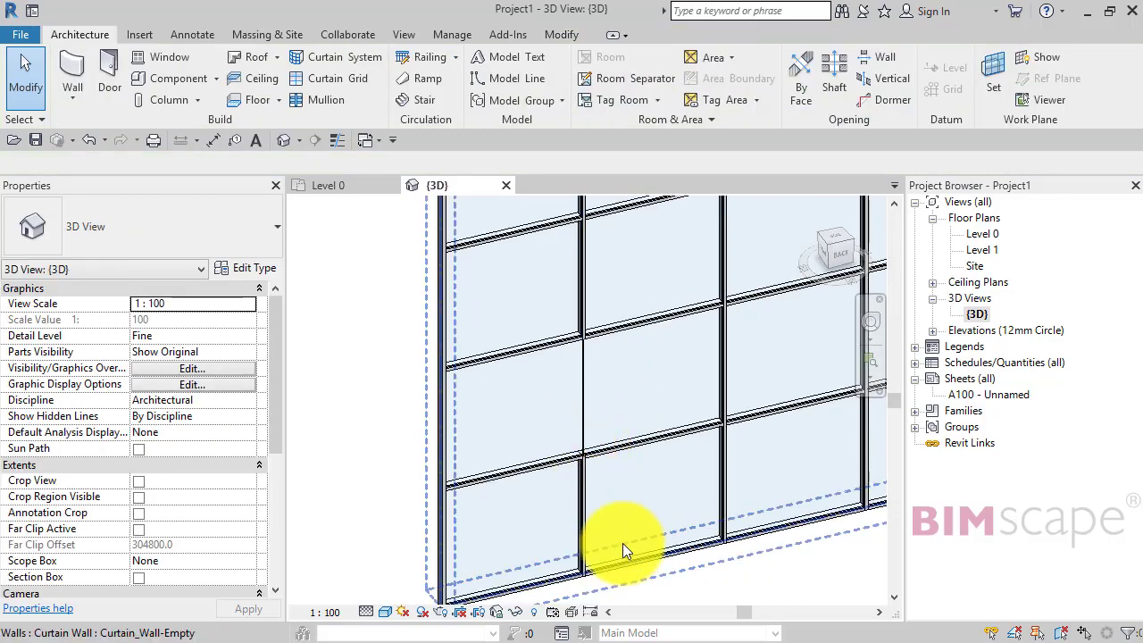
{"action": "middle_click_drag", "start_coordinate": [660, 603], "coordinate": [682, 595]}
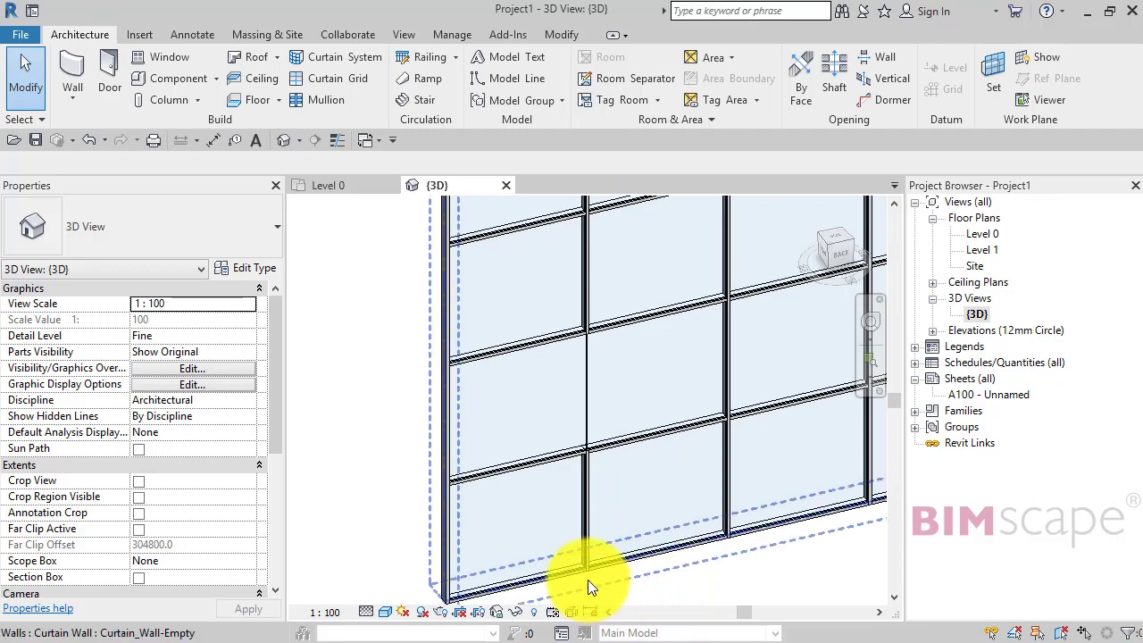
{"action": "scroll", "coordinate": [589, 411], "scroll_direction": "up", "scroll_amount": 2}
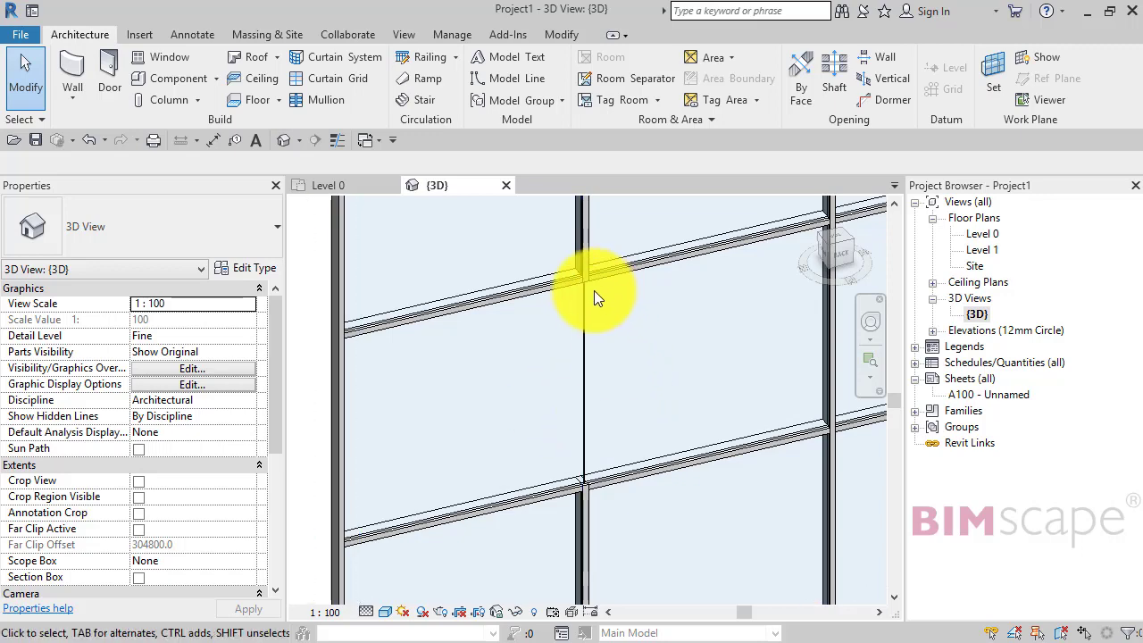
Select the exposed vertical curtain grid line where the mullion was removed.
{"action": "scroll", "coordinate": [587, 347], "scroll_direction": "down", "scroll_amount": 3}
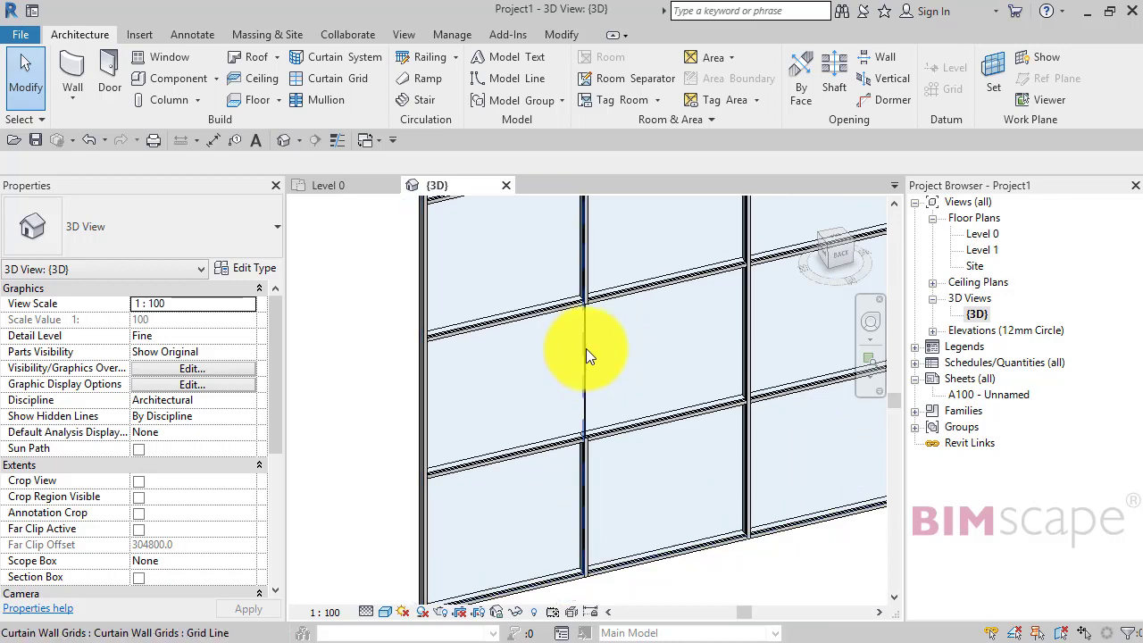
{"action": "left_click", "coordinate": [586, 348]}
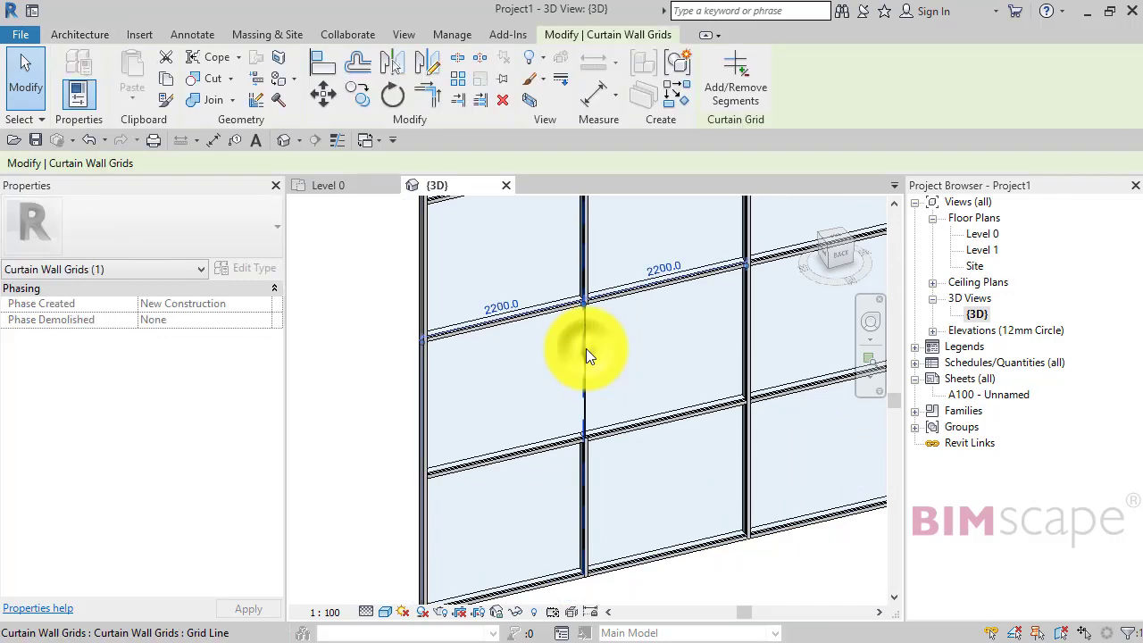
{"action": "scroll", "coordinate": [589, 349], "scroll_direction": "down", "scroll_amount": 3}
{"action": "scroll", "coordinate": [603, 350], "scroll_direction": "up", "scroll_amount": 2}
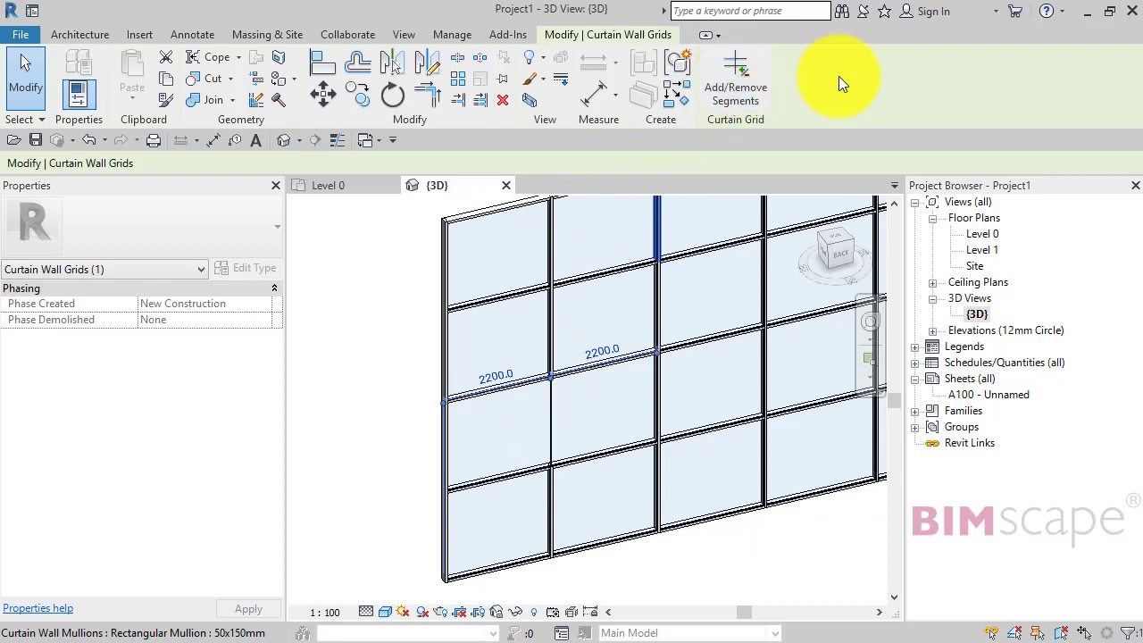
Remove the vertical grid segment between the two panels using Add/Remove Segments.
{"action": "left_click", "coordinate": [748, 81]}
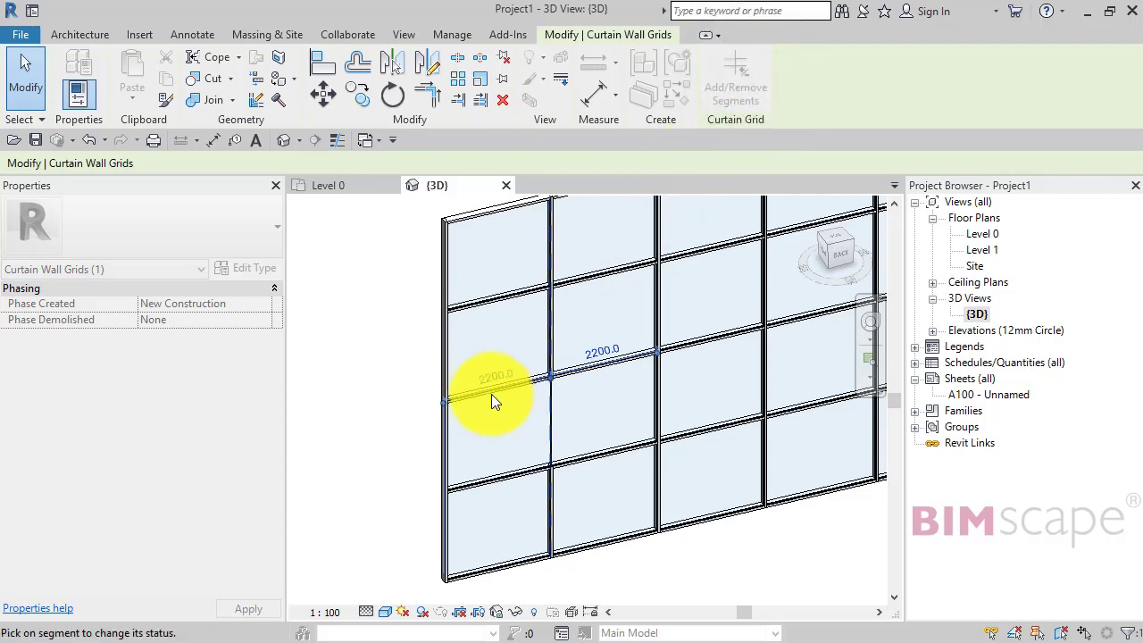
{"action": "scroll", "coordinate": [490, 423], "scroll_direction": "up", "scroll_amount": 5}
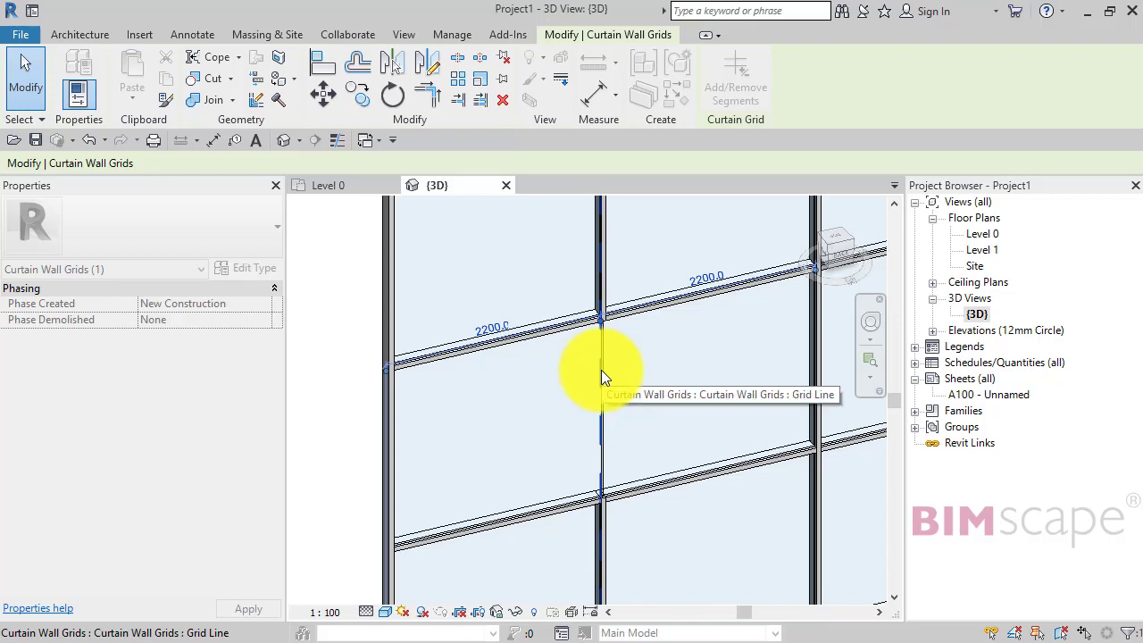
{"action": "left_click", "coordinate": [601, 370]}
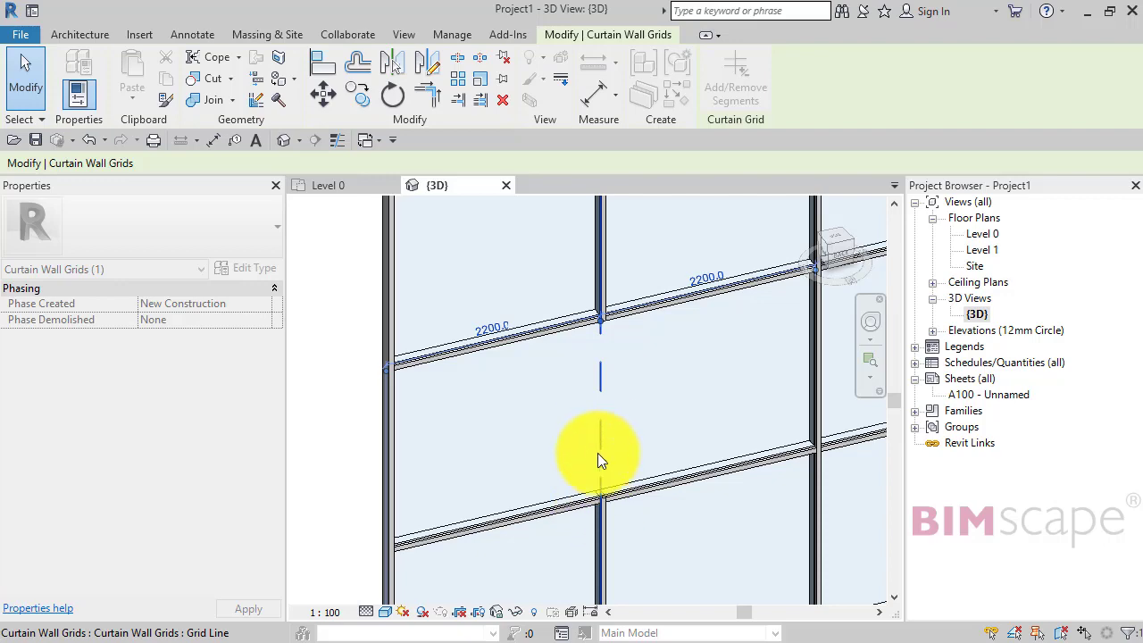
{"action": "scroll", "coordinate": [602, 378], "scroll_direction": "down", "scroll_amount": 5}
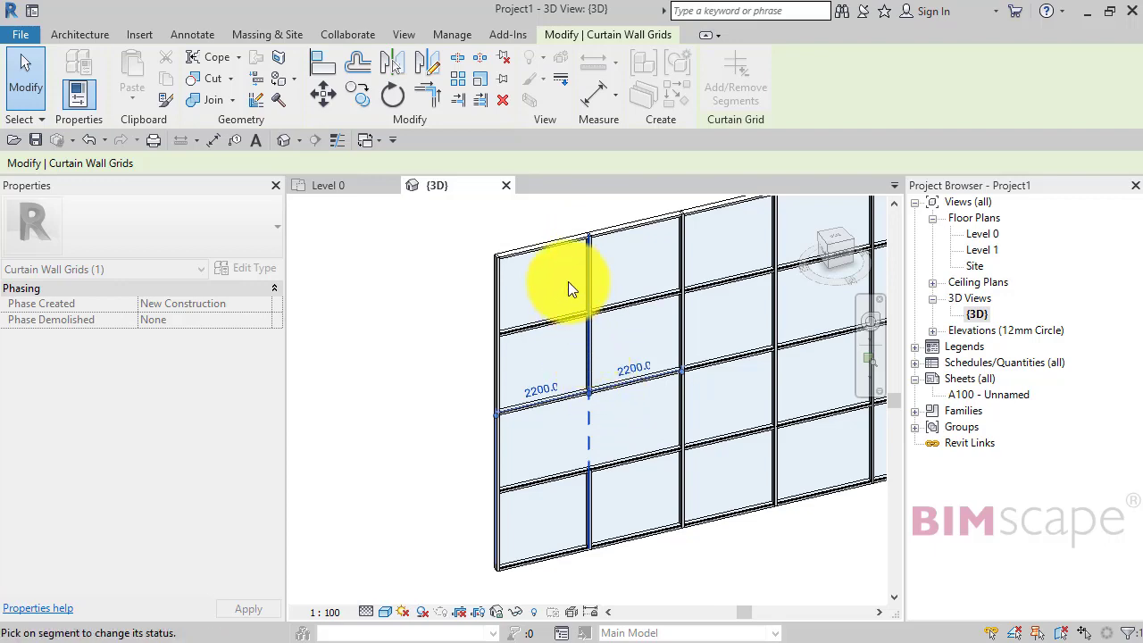
Clear the grid-line selection and pre-highlight the merged wide glazed panel.
{"action": "left_click", "coordinate": [444, 285]}
{"action": "scroll", "coordinate": [444, 285], "scroll_direction": "up", "scroll_amount": 5}
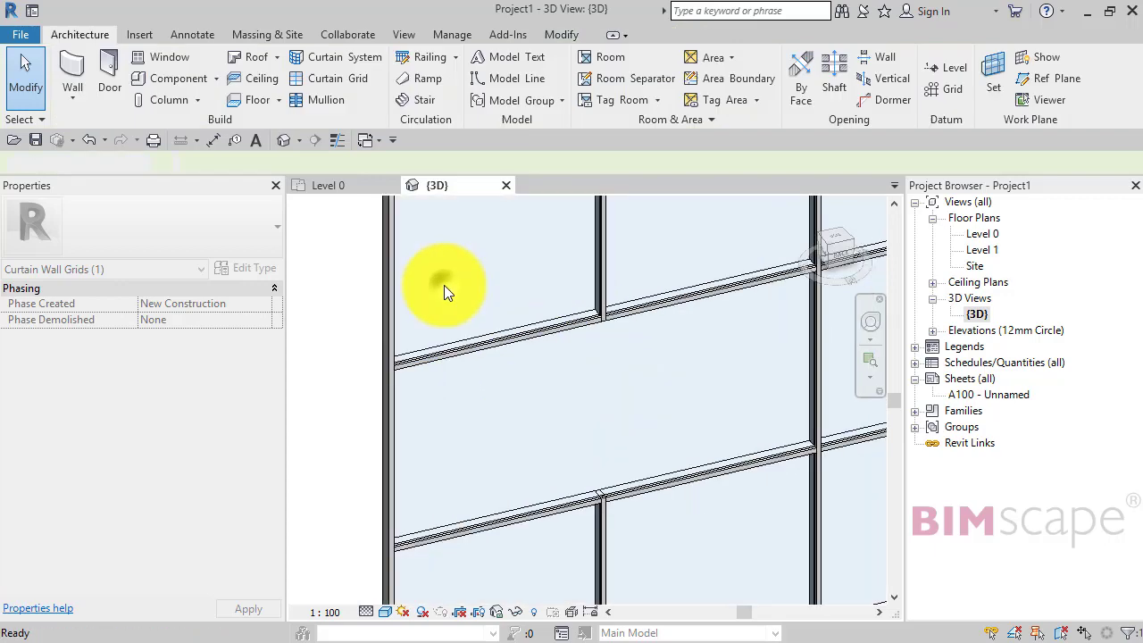
{"action": "scroll", "coordinate": [535, 436], "scroll_direction": "down", "scroll_amount": 3}
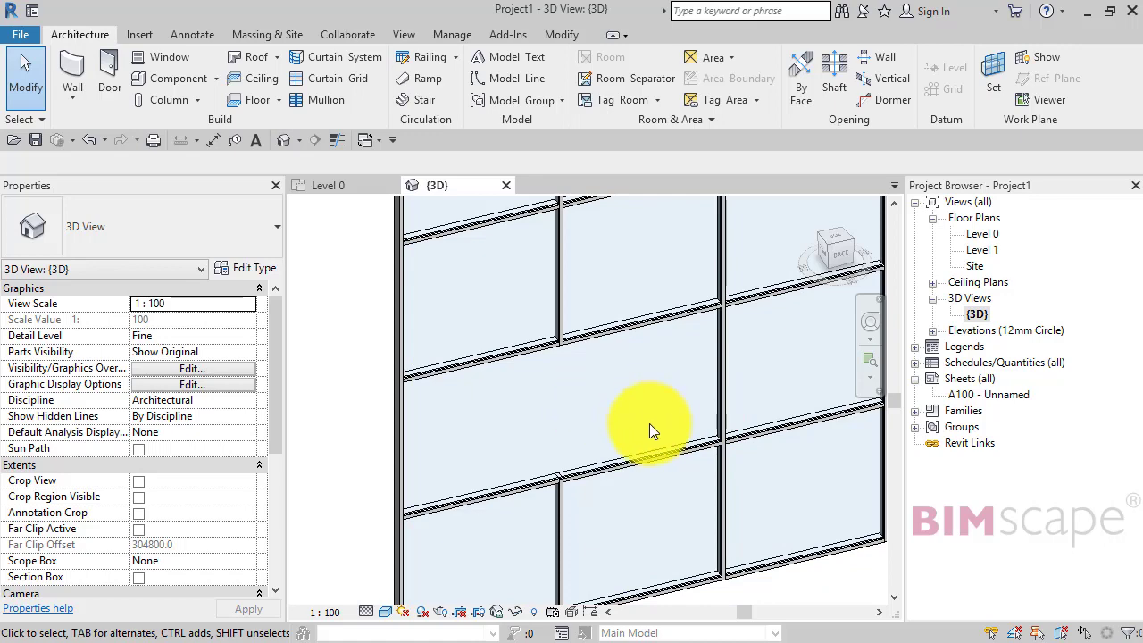
{"action": "scroll", "coordinate": [618, 438], "scroll_direction": "up", "scroll_amount": 2}
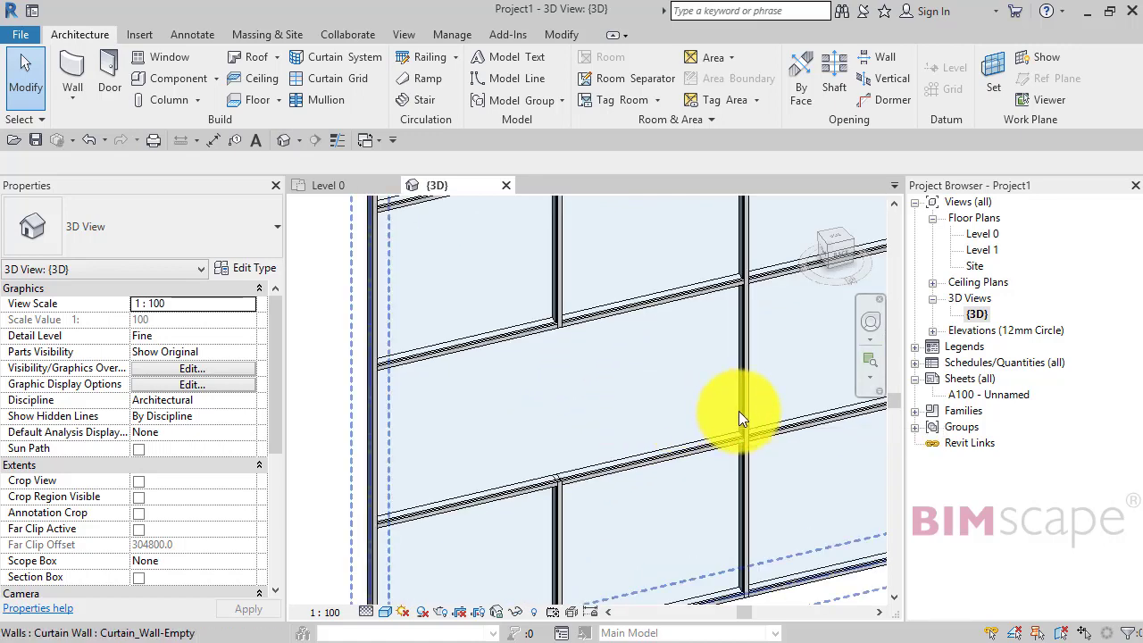
{"action": "key", "text": "Tab"}
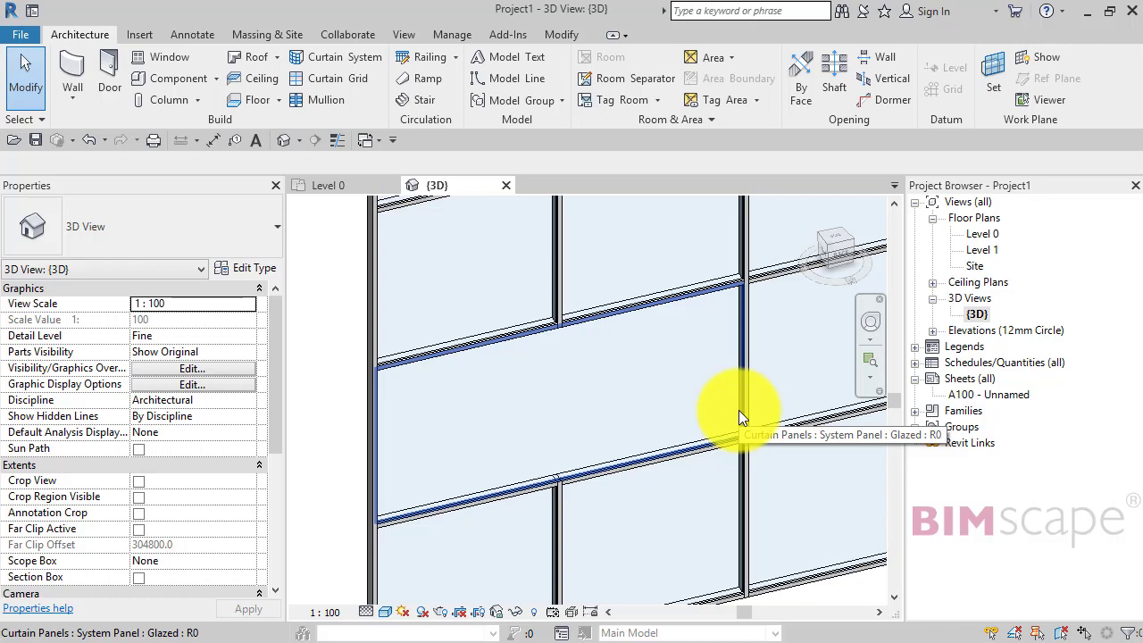
Change the merged 4325.0-wide panel's type to System Panel: Solid, then deselect it.
{"action": "left_click", "coordinate": [739, 411]}
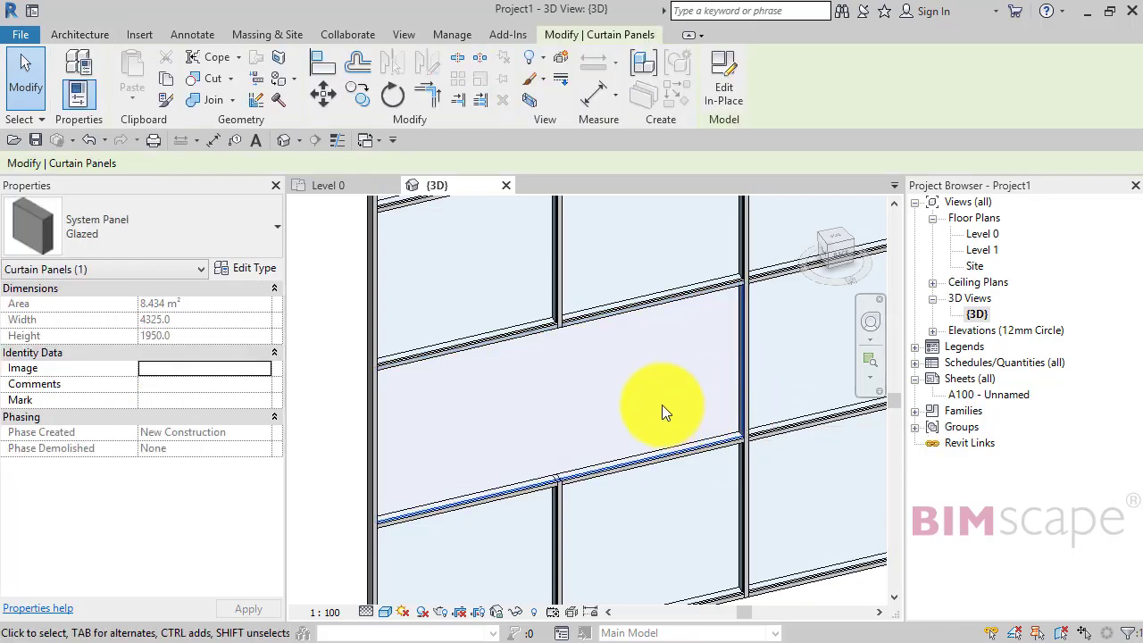
{"action": "left_click", "coordinate": [261, 226]}
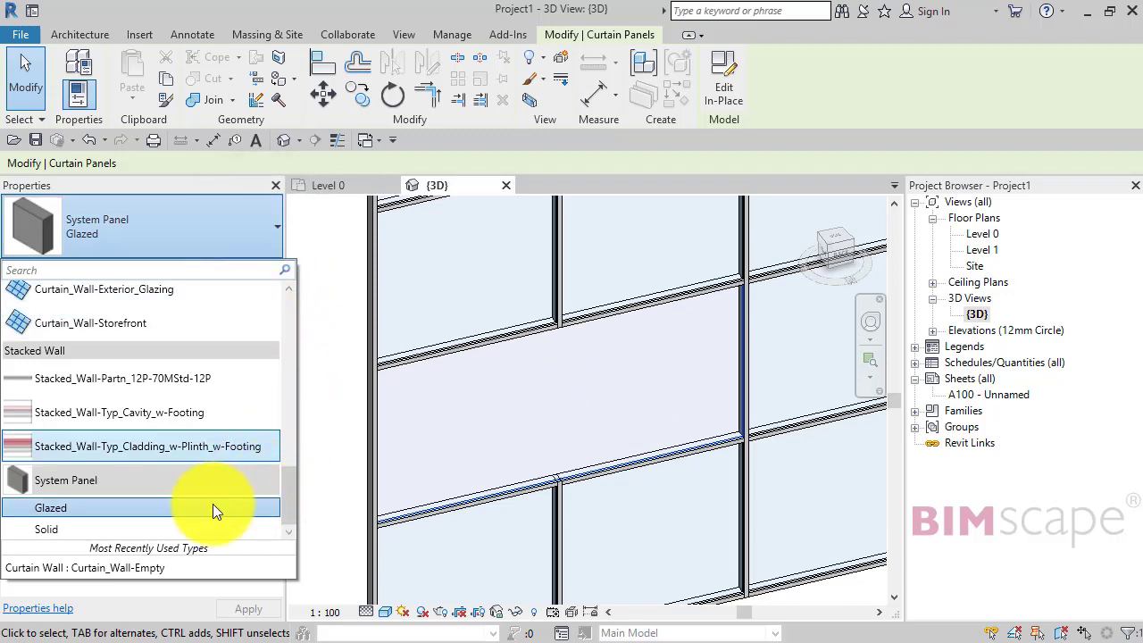
{"action": "left_click", "coordinate": [92, 527]}
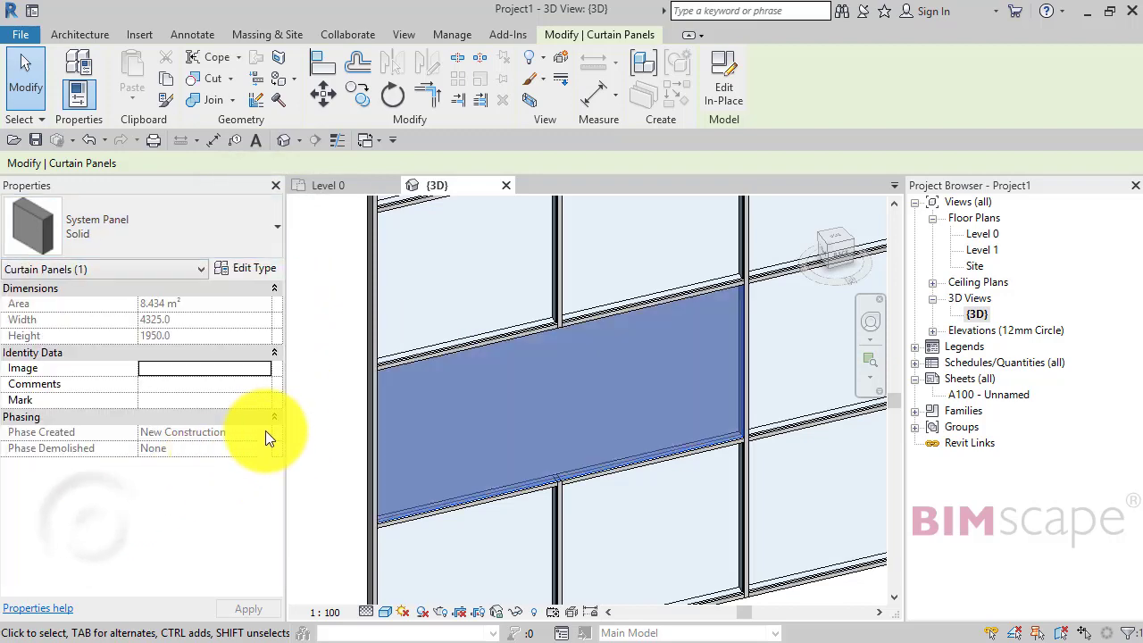
{"action": "left_click", "coordinate": [343, 399]}
{"action": "scroll", "coordinate": [343, 399], "scroll_direction": "down", "scroll_amount": 2}
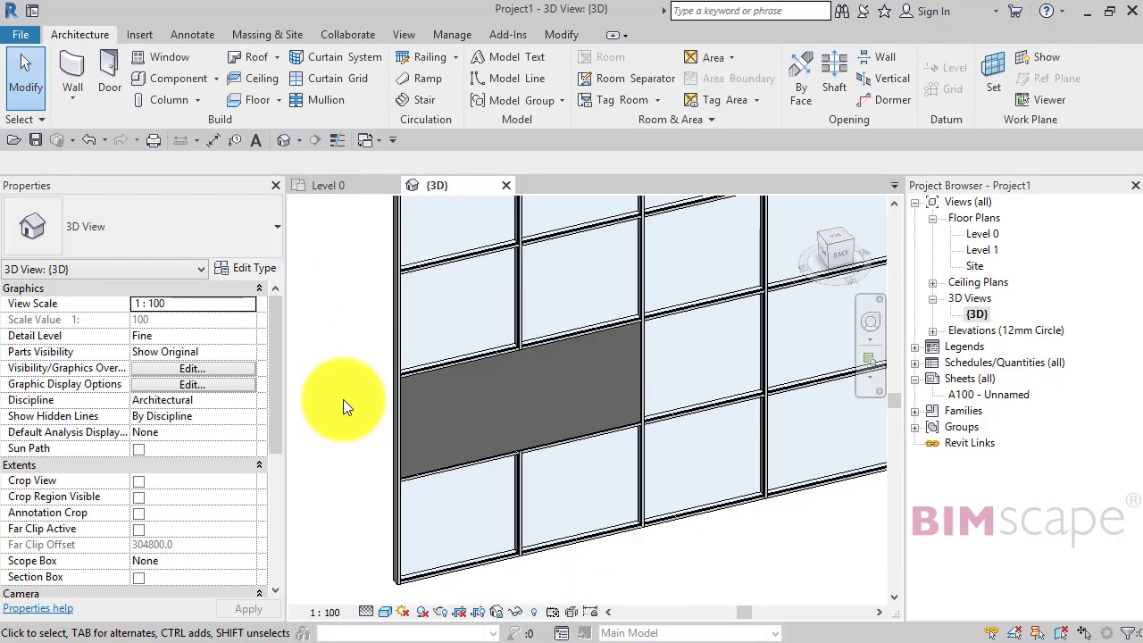